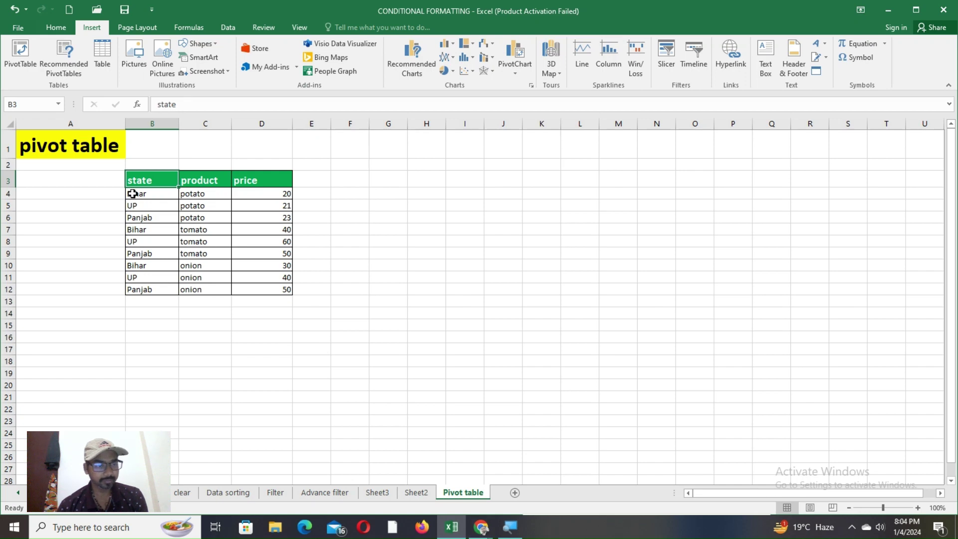
Highlight the whole state, product and price table to review the data
left_click(85, 147)
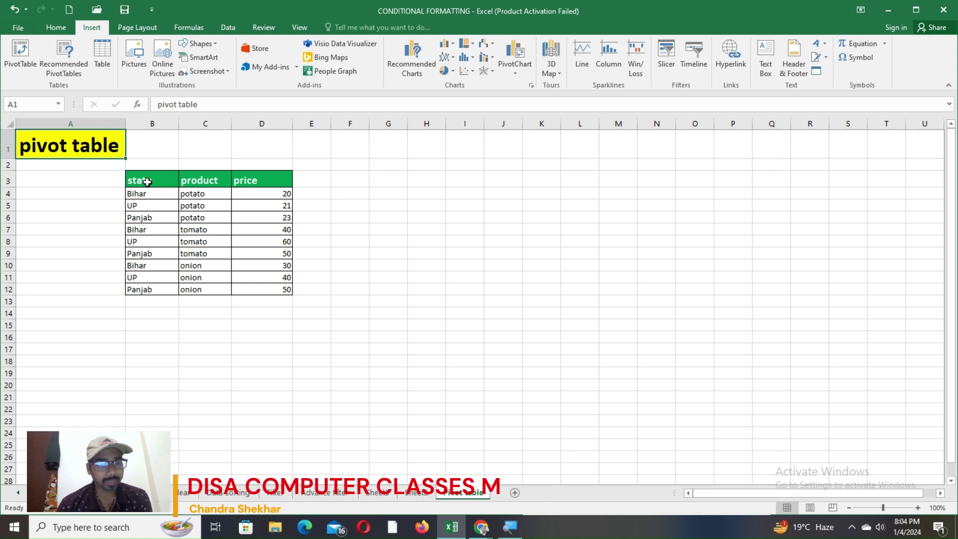
left_click_drag(145, 181, 256, 283)
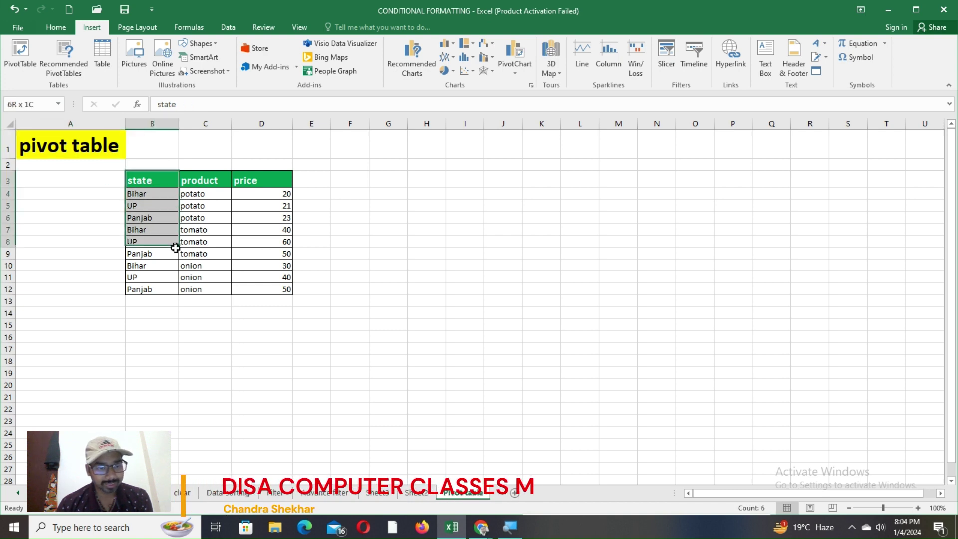
left_click(165, 158)
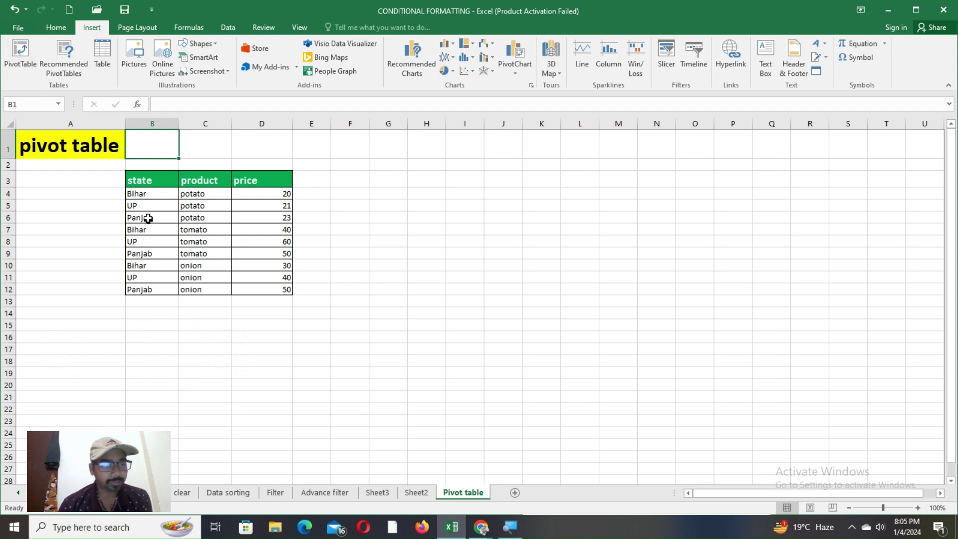
left_click_drag(148, 181, 239, 284)
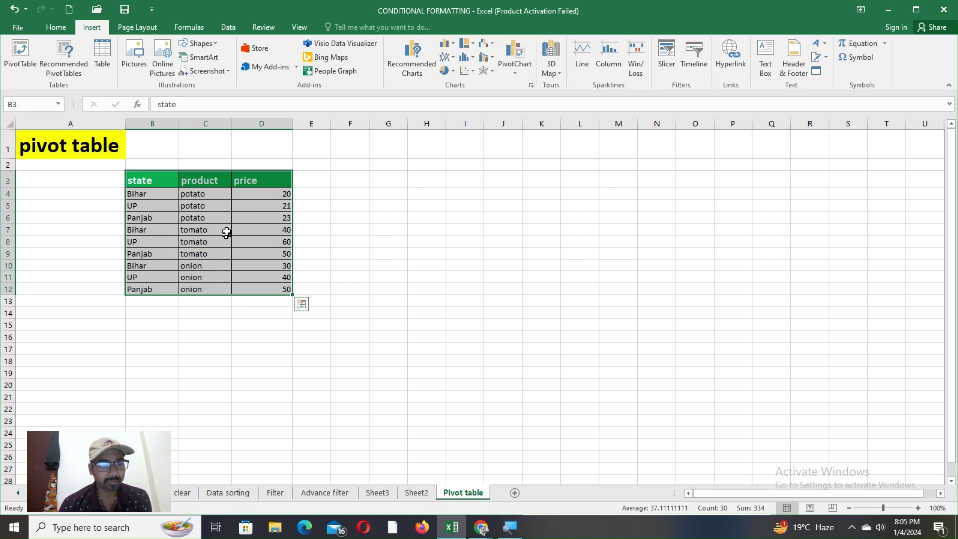
left_click(212, 219)
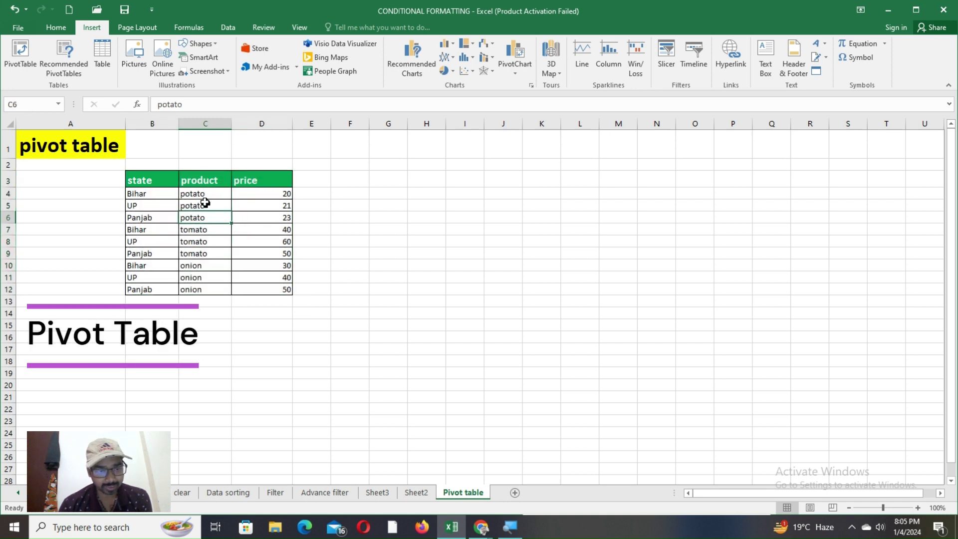
Point out the product, tomato and price entries, then reselect the full data table
left_click_drag(201, 198, 206, 224)
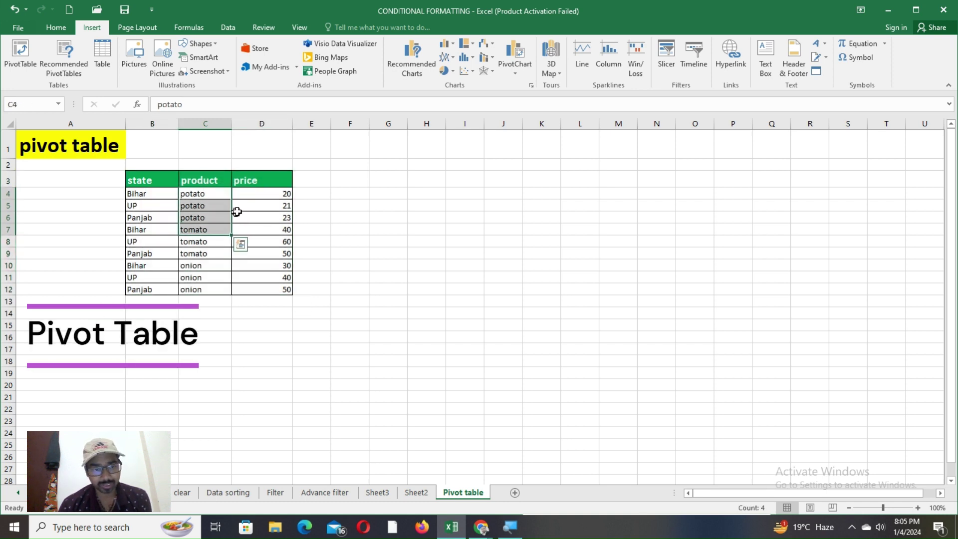
left_click_drag(256, 194, 263, 299)
left_click(262, 298)
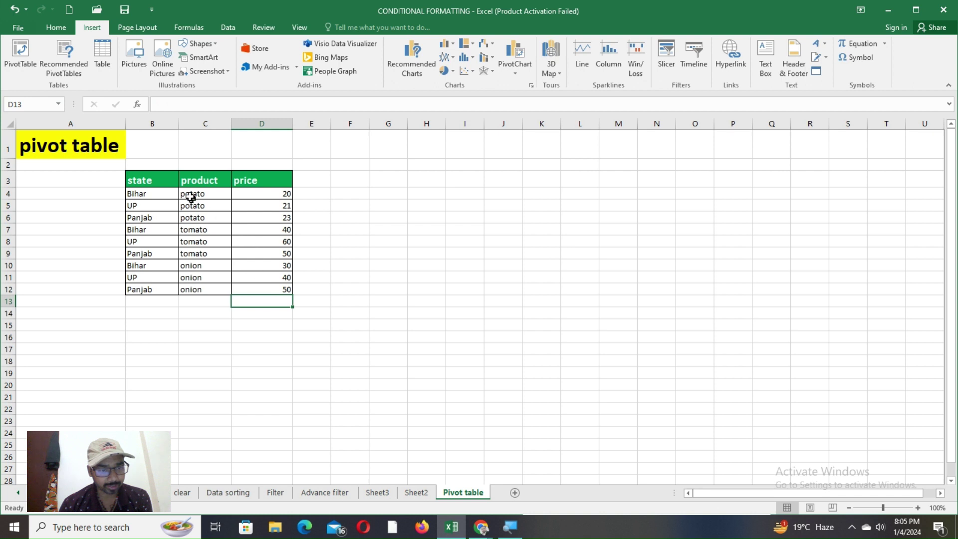
left_click_drag(190, 196, 197, 303)
left_click_drag(264, 195, 268, 299)
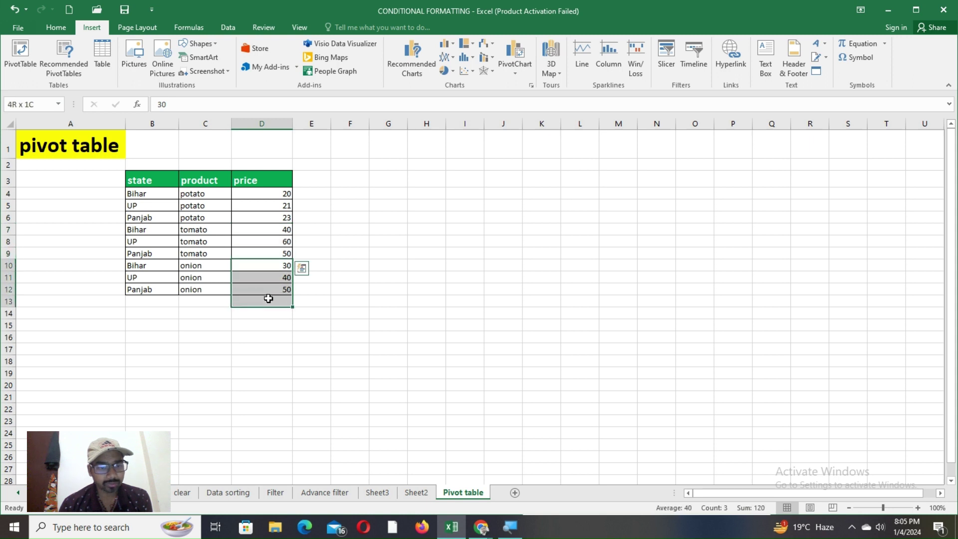
left_click(213, 229)
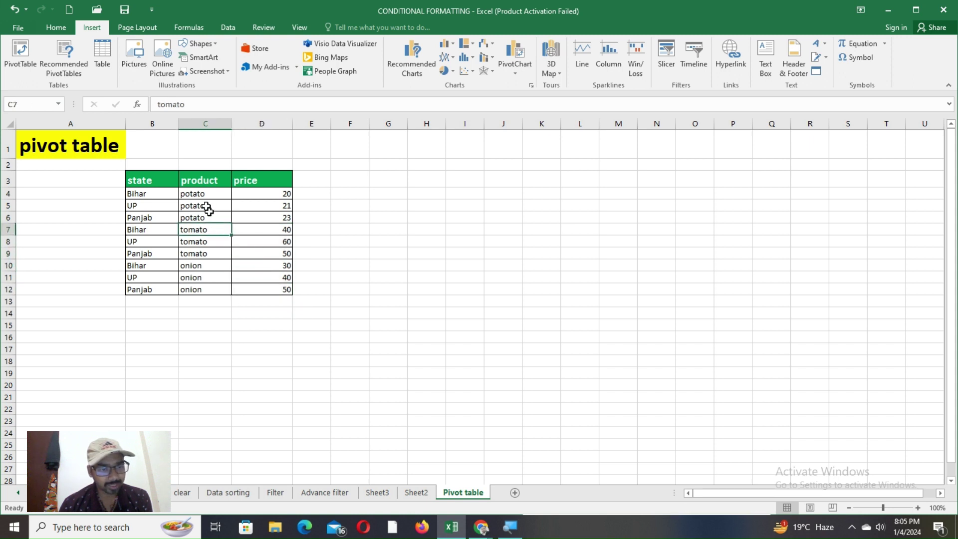
left_click(86, 143)
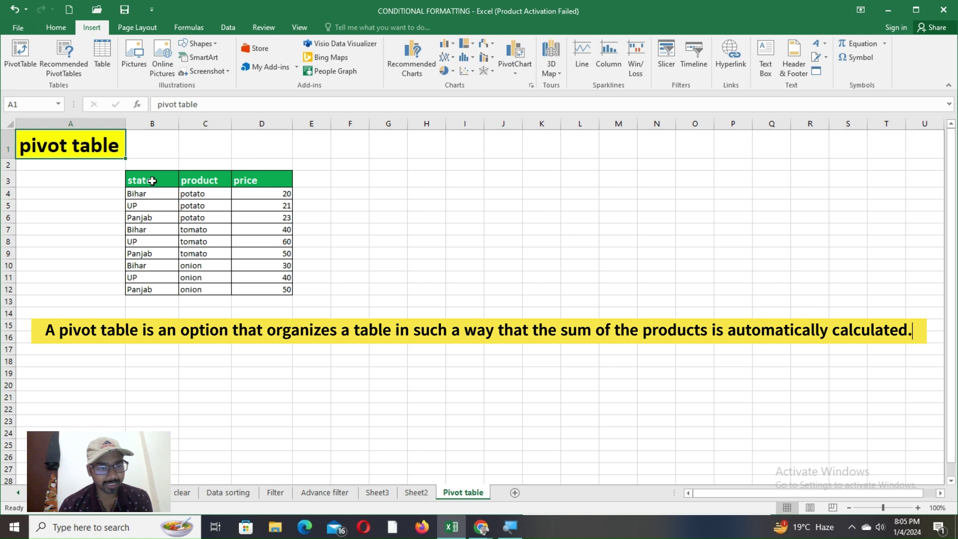
left_click_drag(151, 181, 257, 289)
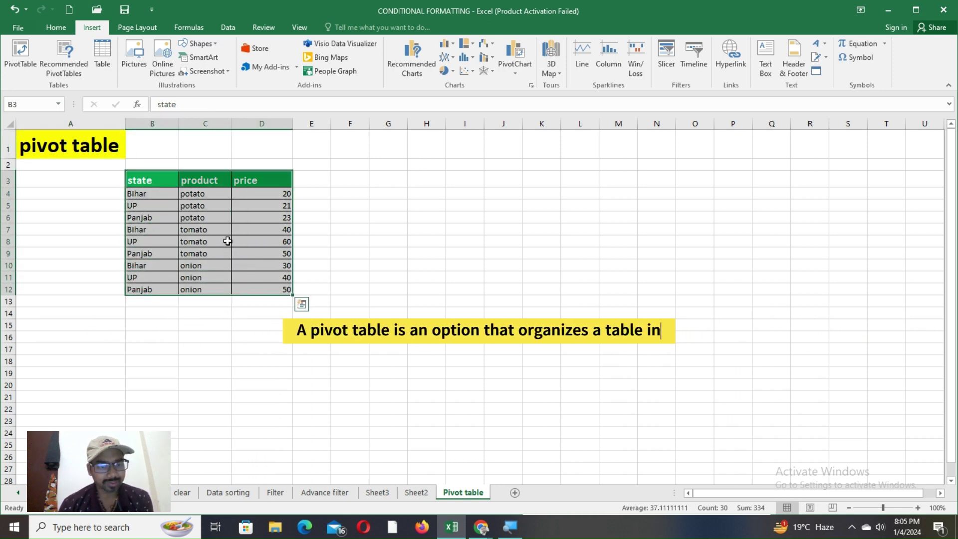
left_click(225, 241)
With a cell inside the data active, start a PivotTable from the Insert ribbon
left_click(211, 228)
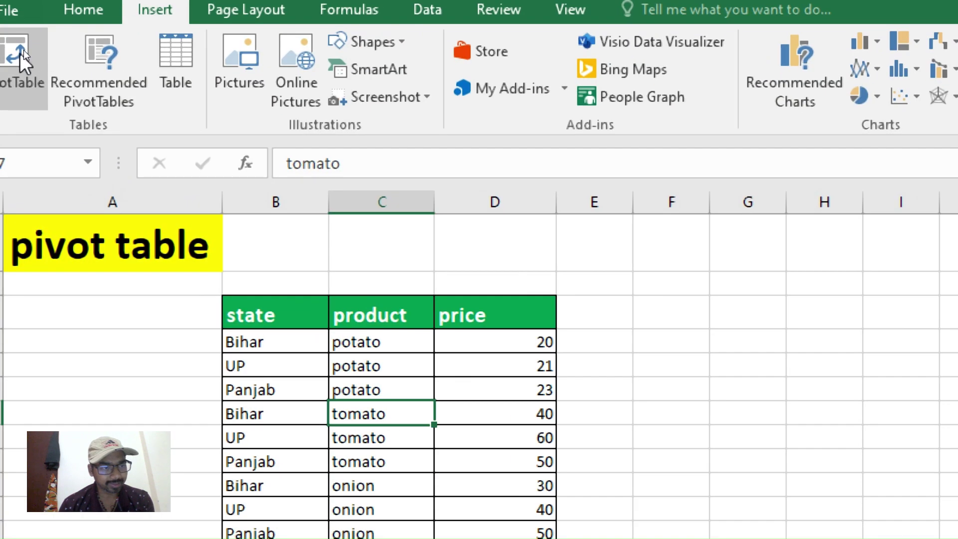
key("alt")
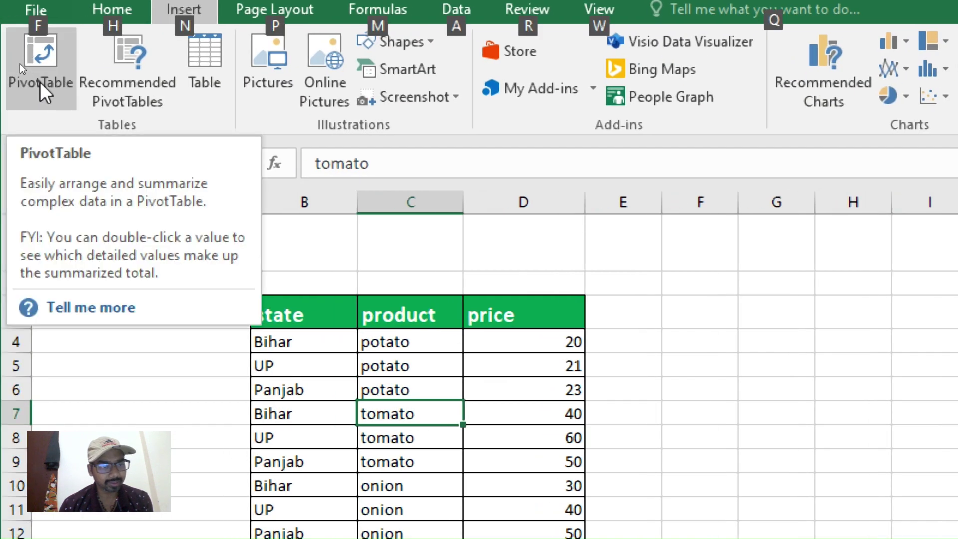
left_click(40, 82)
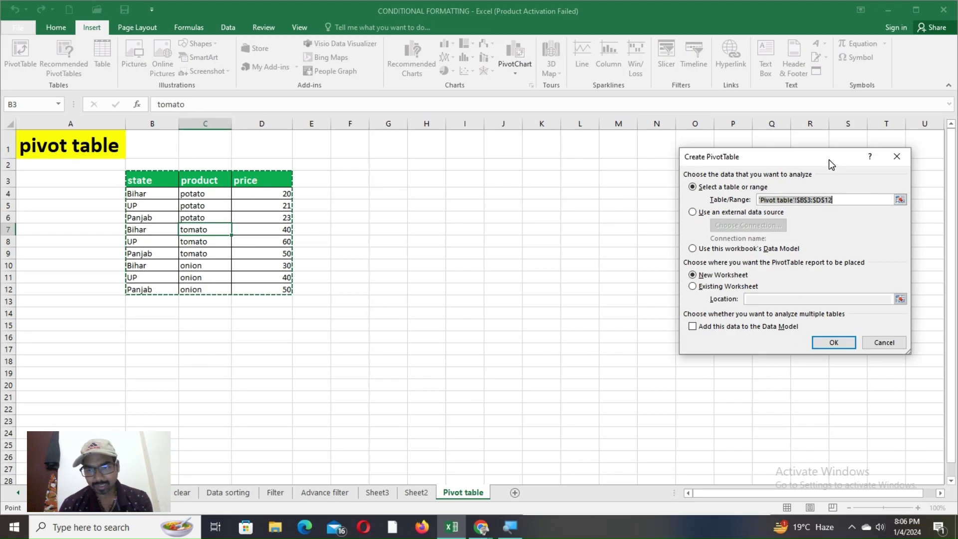
Keep range 'Pivot table'!$B$3:$D$12 and place the PivotTable on a New Worksheet
left_click_drag(828, 160, 522, 170)
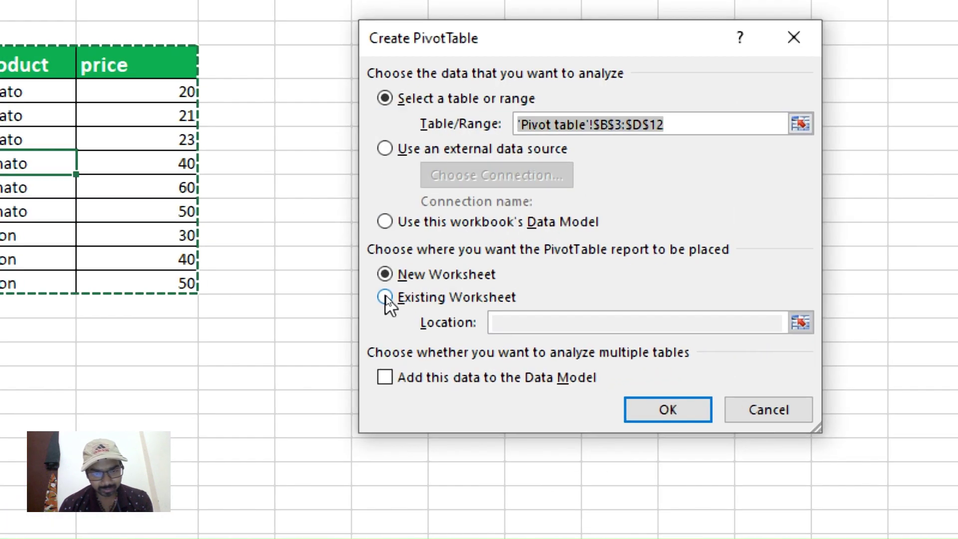
left_click(385, 297)
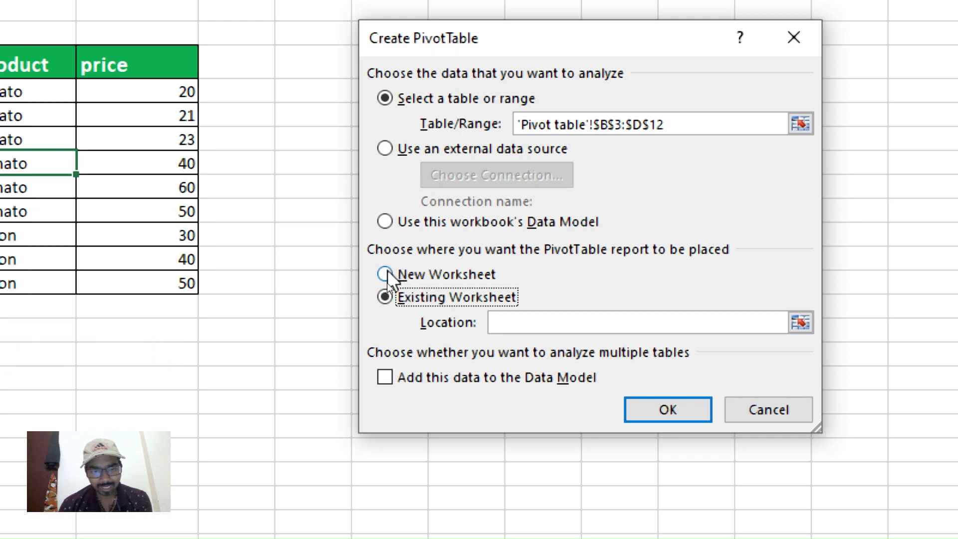
left_click(386, 274)
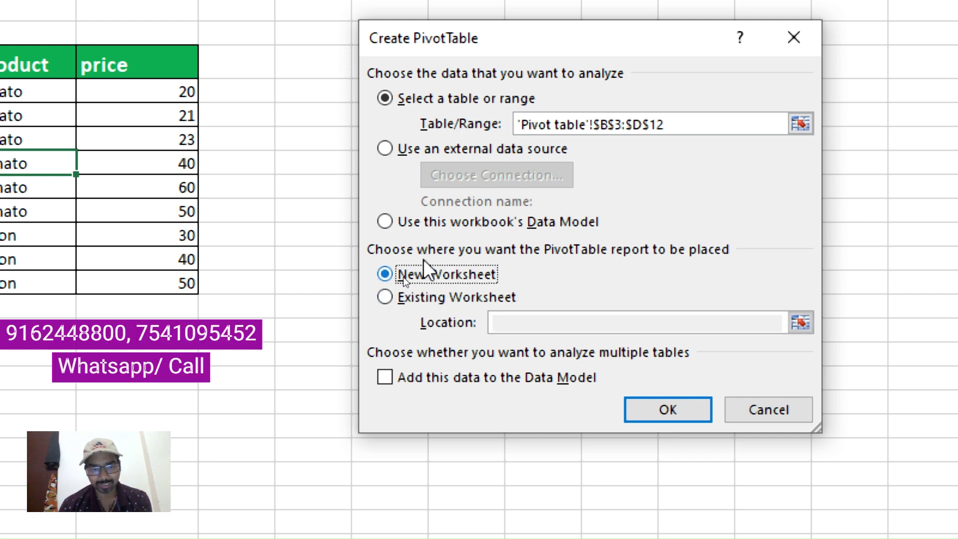
left_click(669, 409)
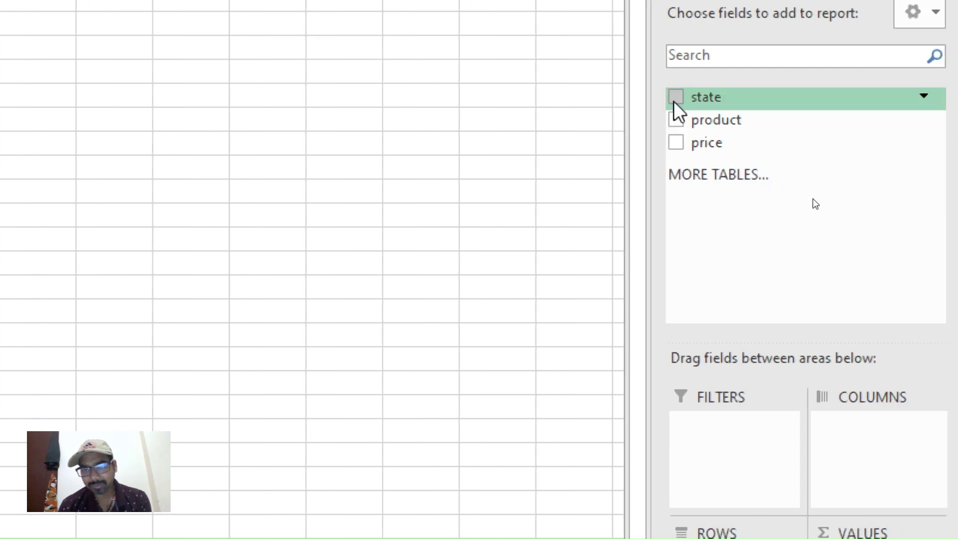
Add state then product as row fields and price as Sum of price values
left_click(674, 98)
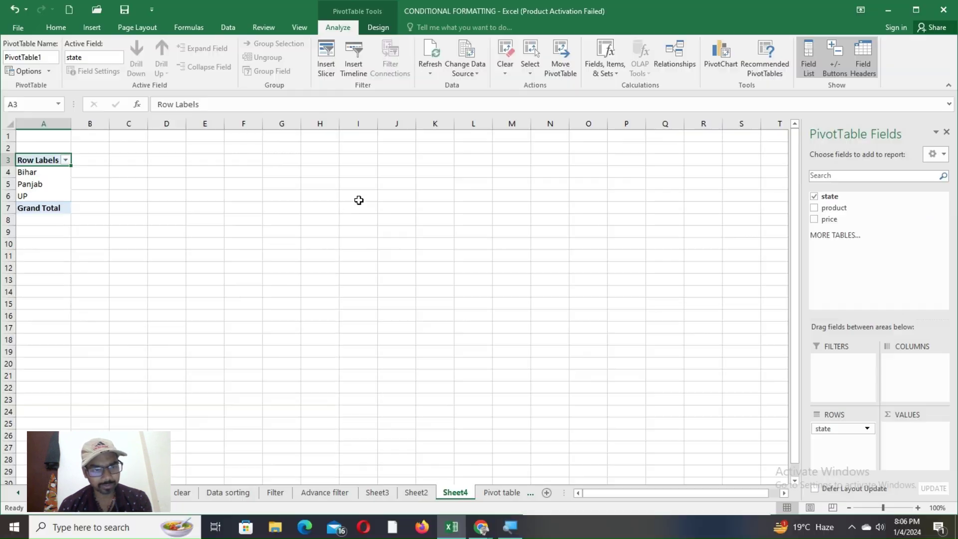
key("alt")
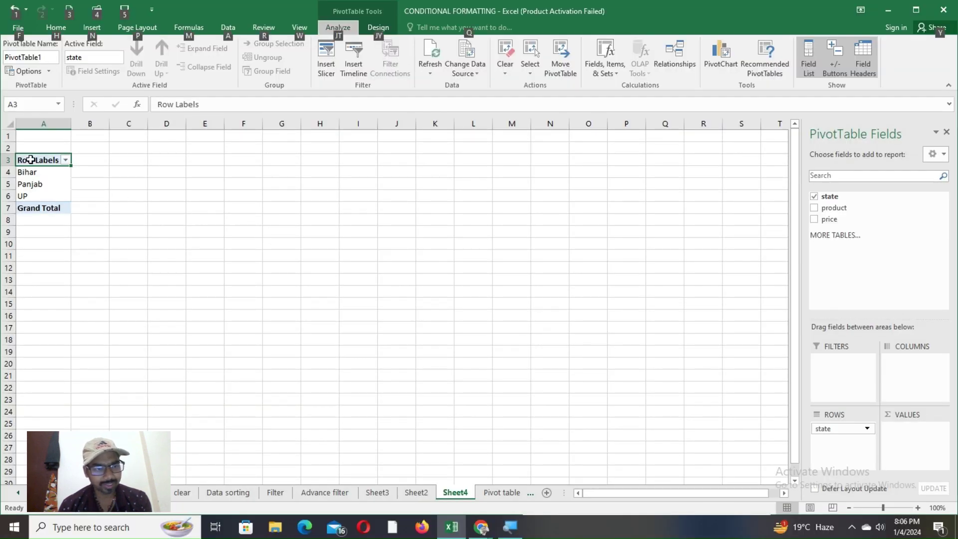
left_click(814, 207)
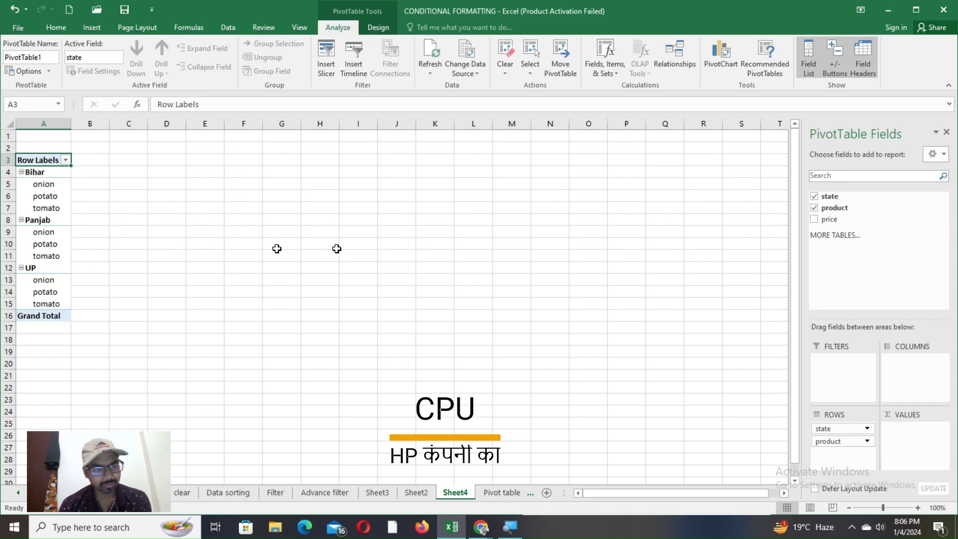
left_click(819, 221)
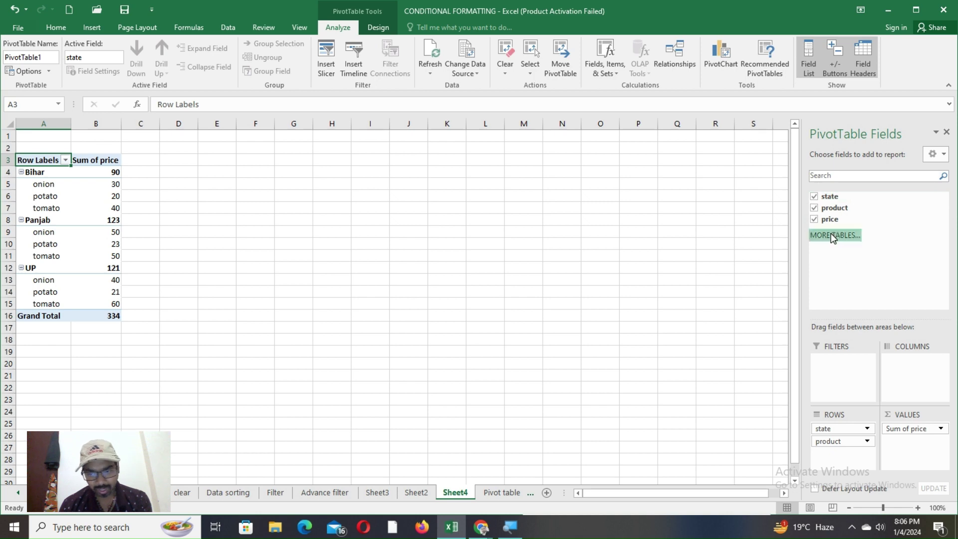
key("alt")
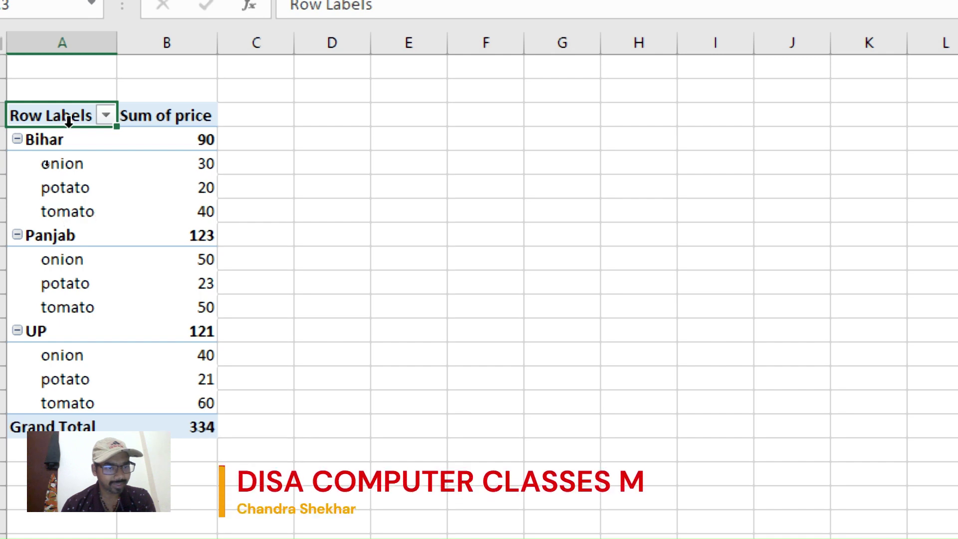
Filter the state row labels to exclude Bihar, leaving Panjab and UP
left_click(101, 113)
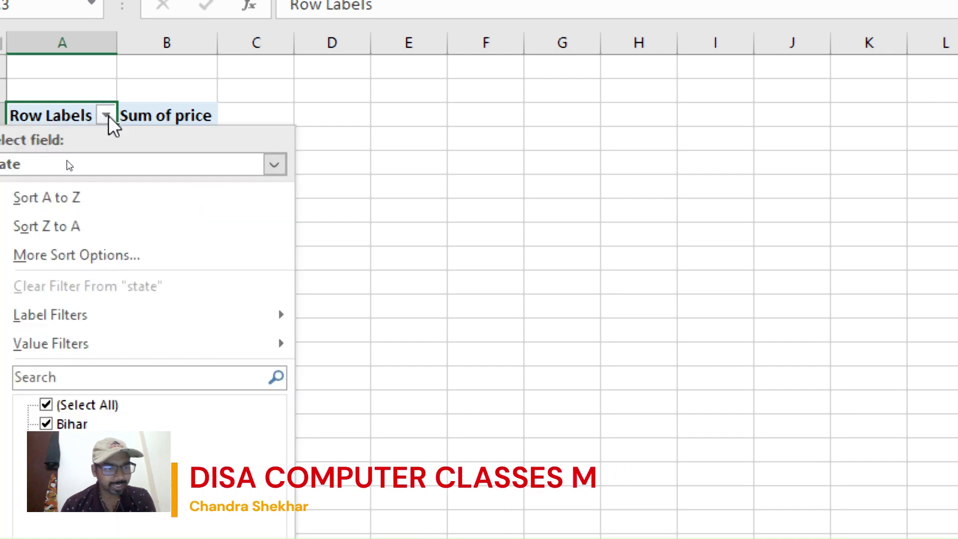
left_click(46, 424)
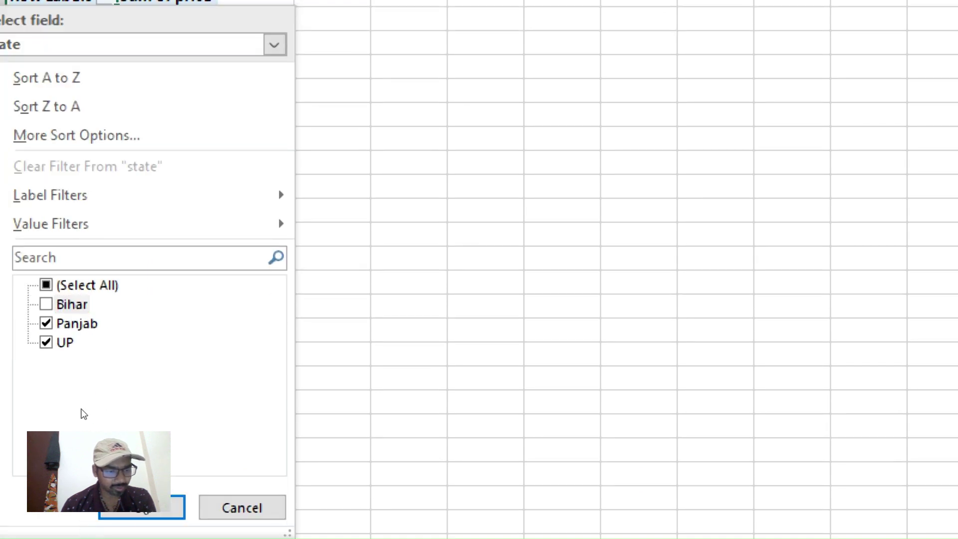
left_click(141, 509)
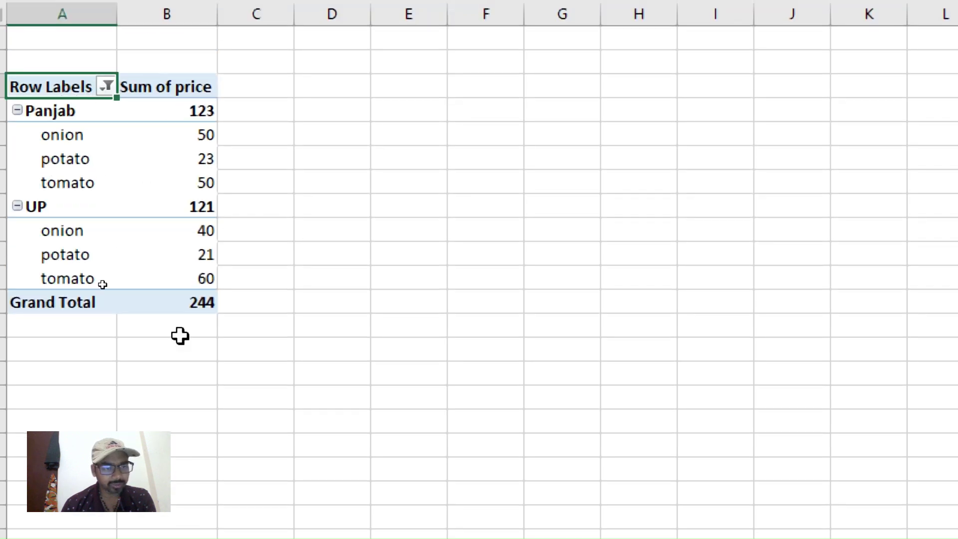
Also exclude Panjab so only UP (total 121) shows, then re-tick (Select All)
left_click(102, 82)
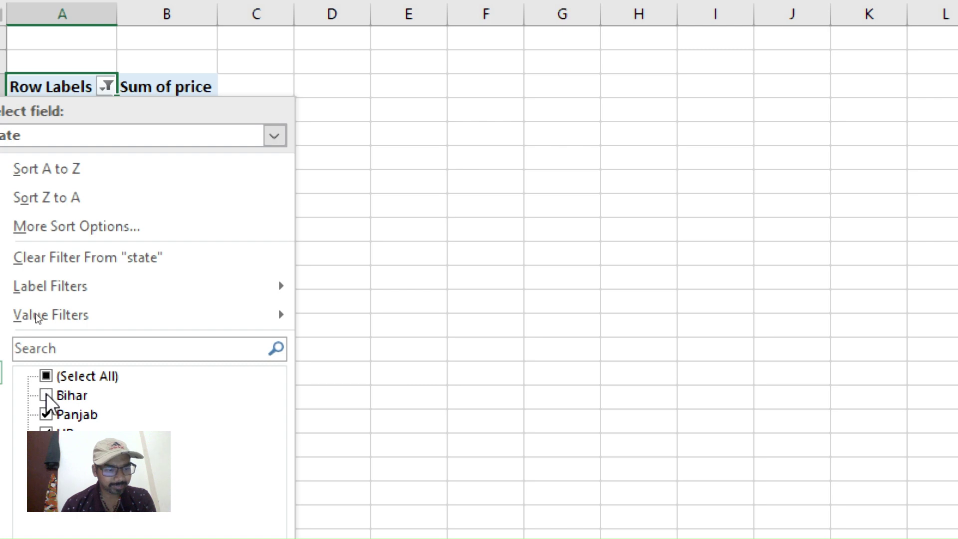
left_click(46, 414)
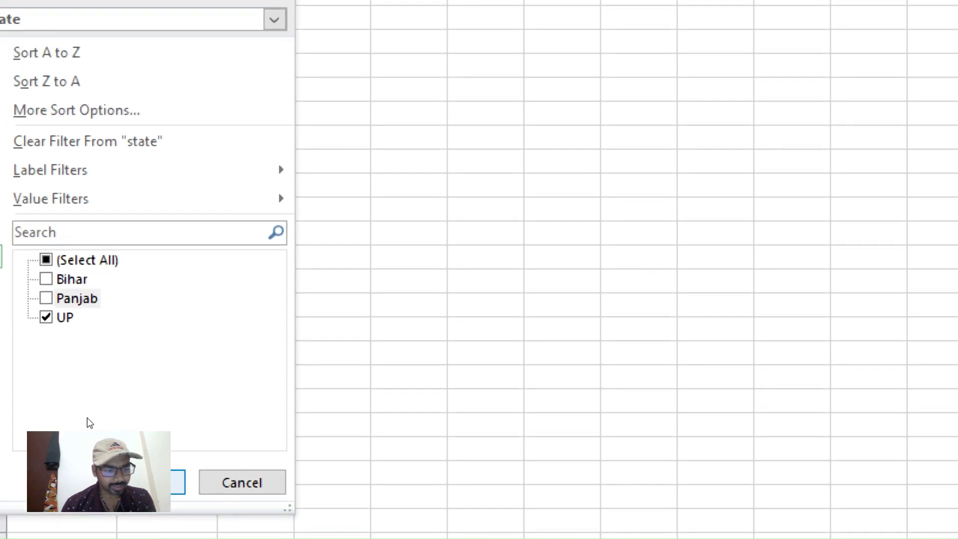
left_click(149, 482)
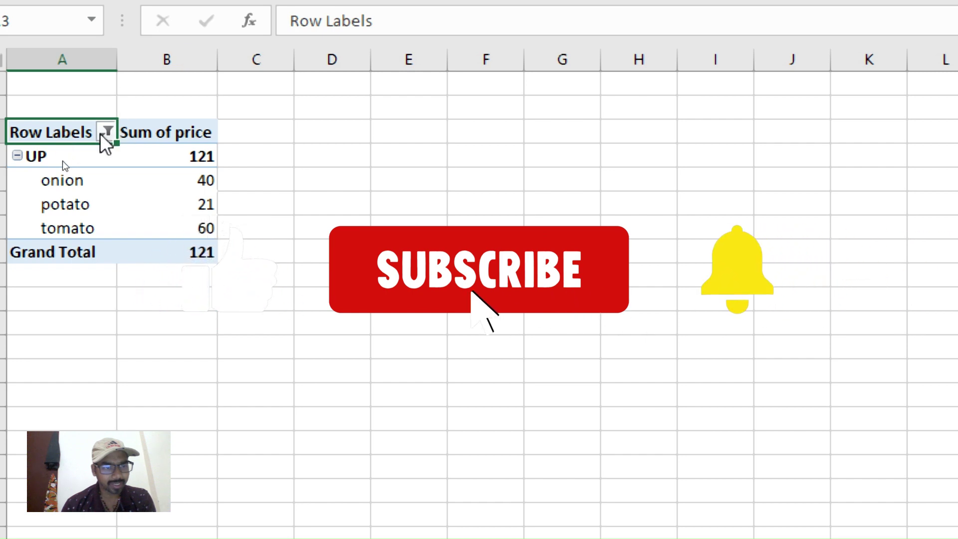
left_click(104, 134)
left_click(46, 421)
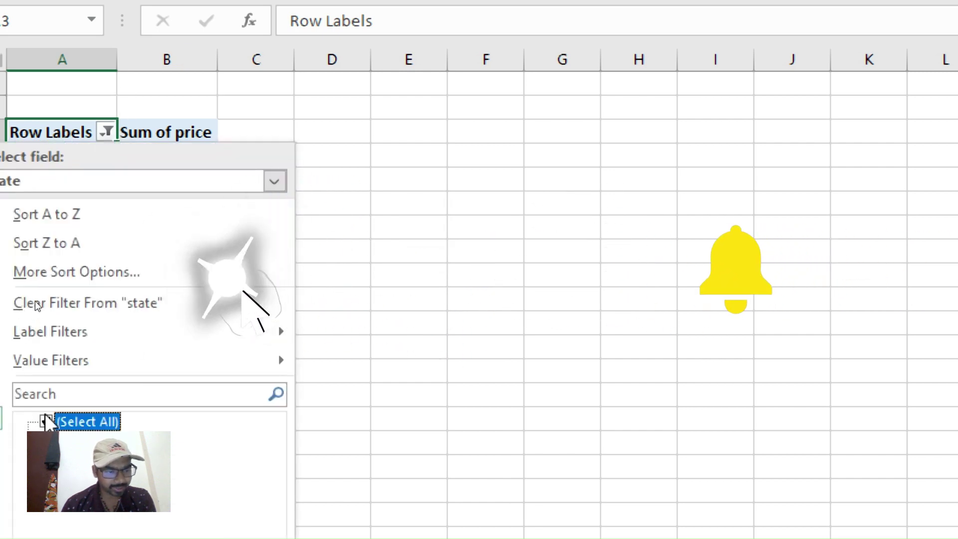